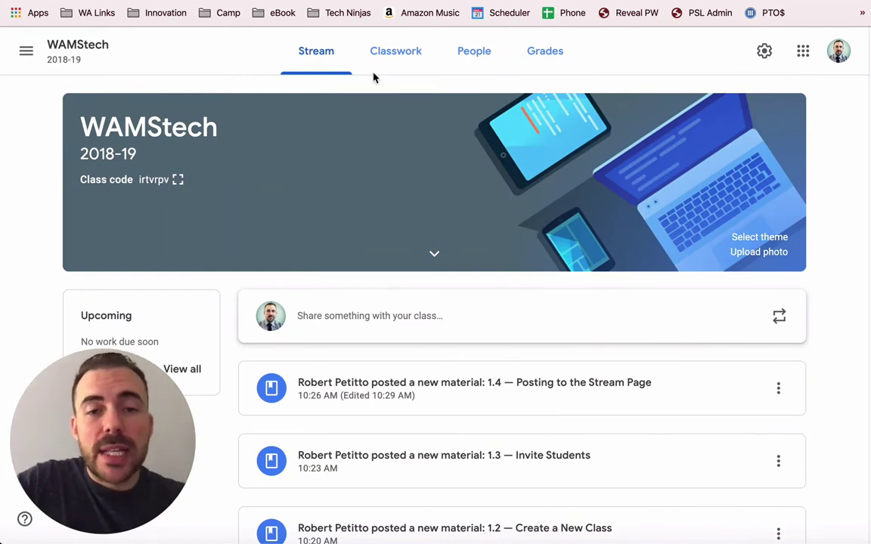
Show the WAMStech class's Classwork page with its topics 1.0 and 2.0
{"action": "left_click", "coordinate": [398, 52]}
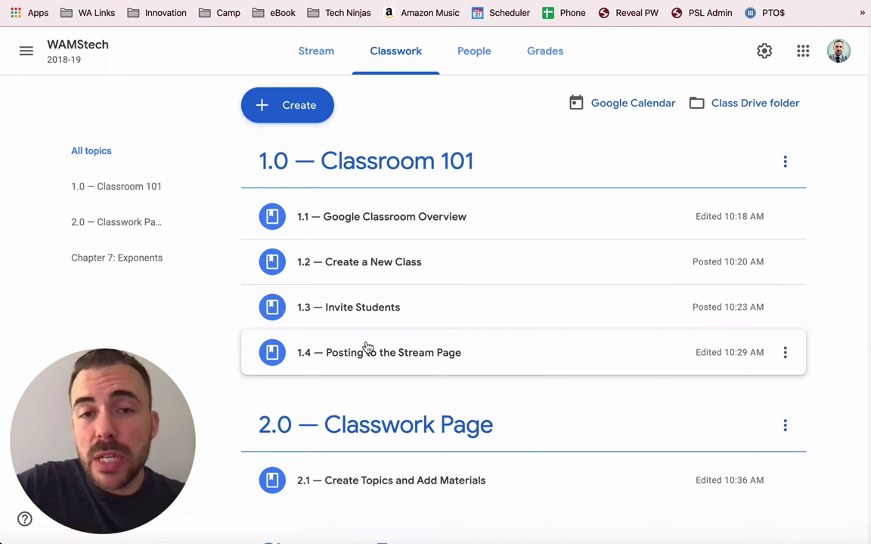
Create an assignment titled 'Oreo Hyperdoc' with pasted instructions to complete the tables and turn in
{"action": "left_click", "coordinate": [300, 107]}
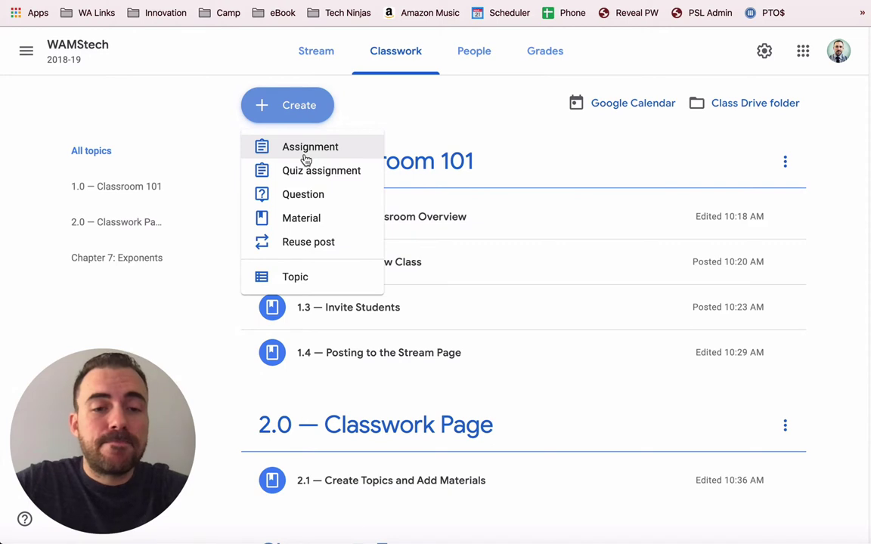
{"action": "left_click", "coordinate": [276, 149]}
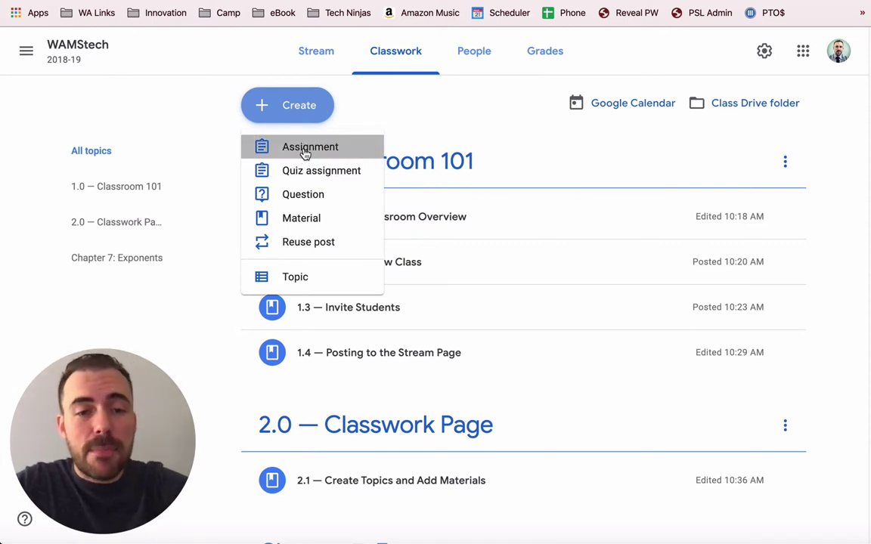
{"action": "type", "text": "Oreo Hyperdoc"}
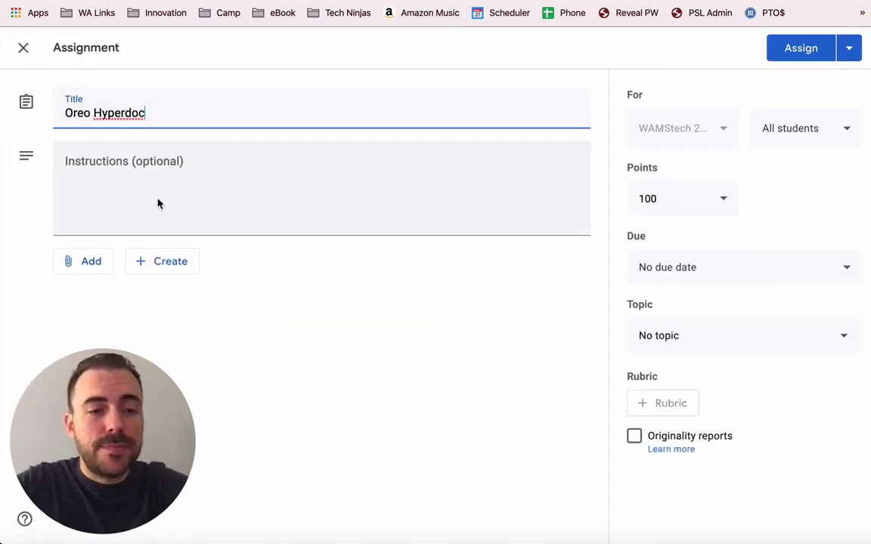
{"action": "left_click", "coordinate": [119, 196]}
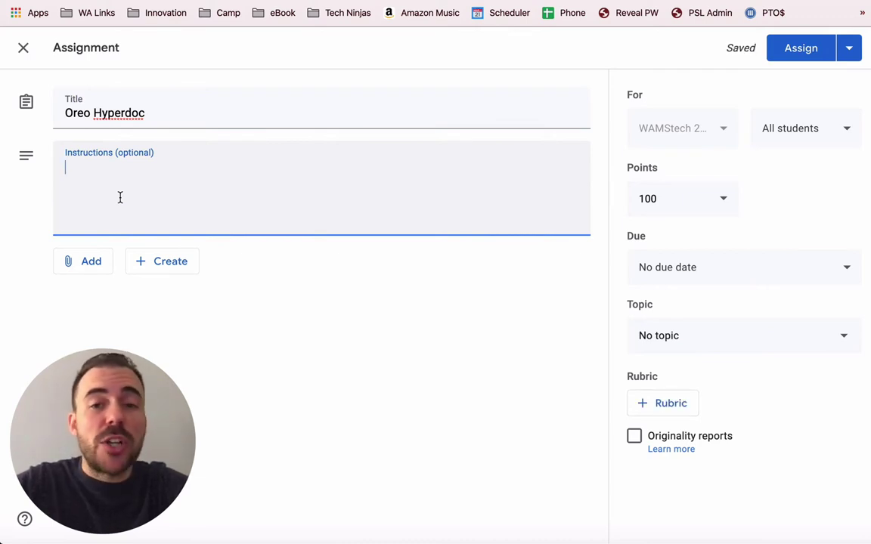
{"action": "type", "text": "Open the doc and complete the tables.  Then turn in the document via Google Classroom."}
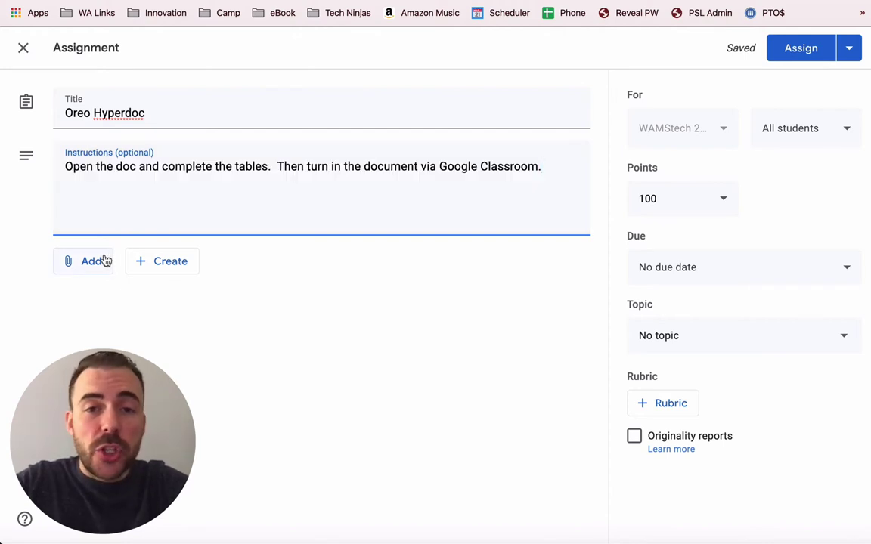
Attach the plain 'Oreo Hyperdoc' Google Doc from Drive, found by searching 'oreo'
{"action": "left_click", "coordinate": [82, 261]}
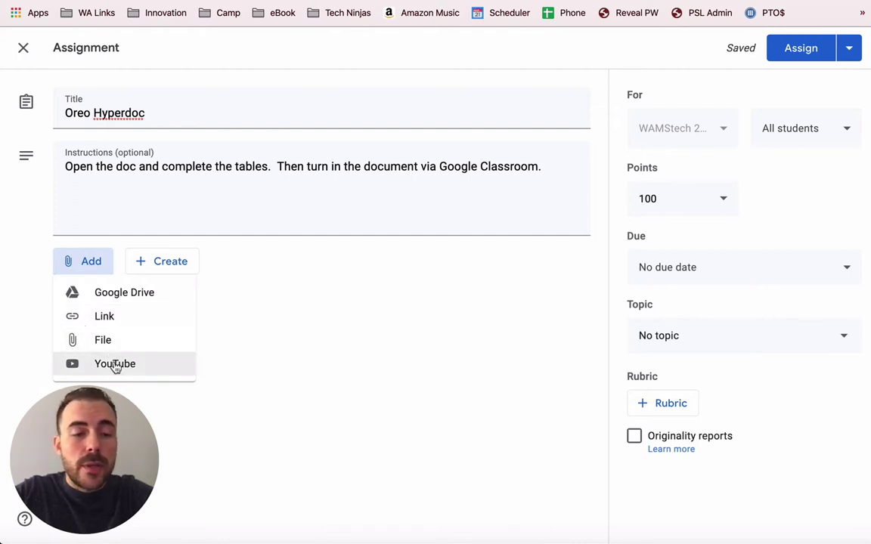
{"action": "left_click", "coordinate": [133, 295]}
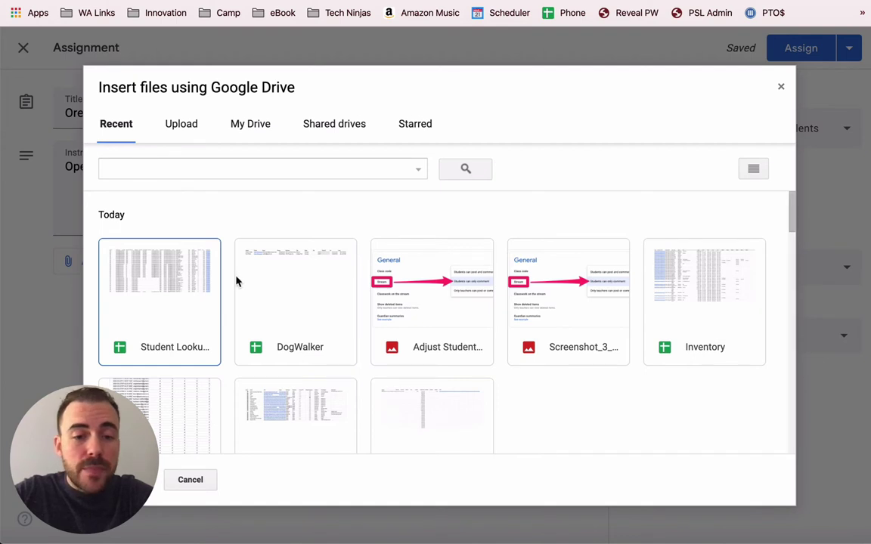
{"action": "left_click", "coordinate": [194, 170]}
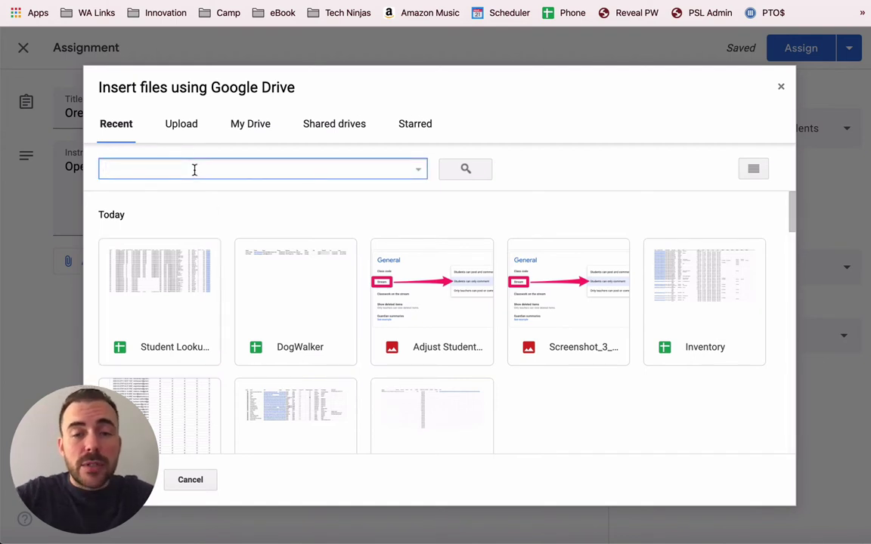
{"action": "type", "text": "oreo"}
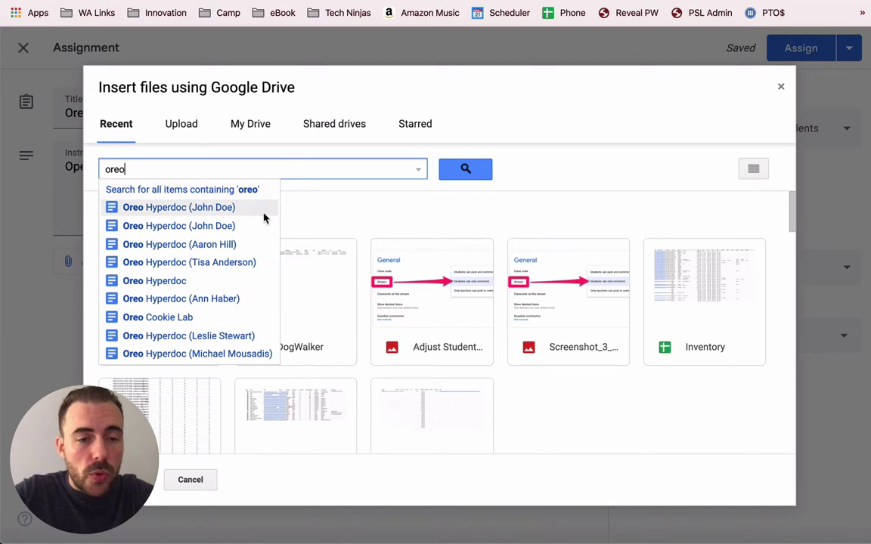
{"action": "left_click", "coordinate": [199, 282]}
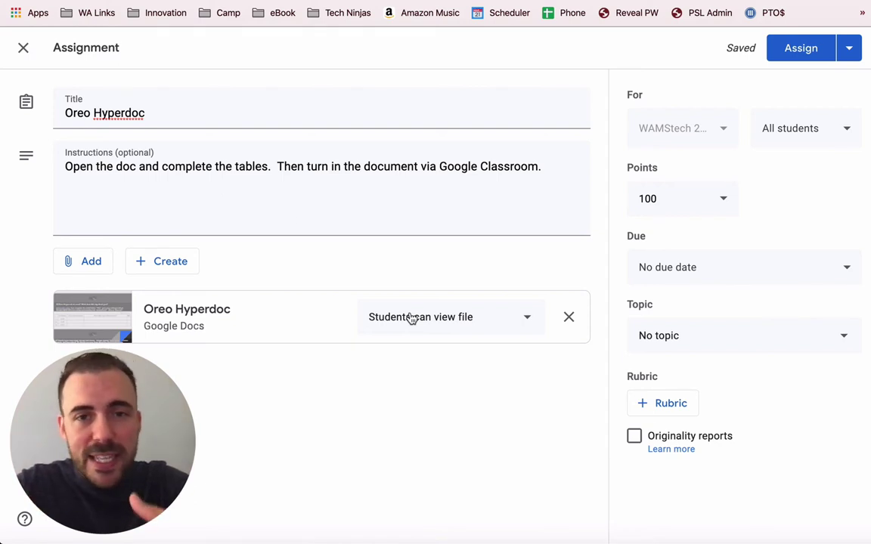
Set the Oreo Hyperdoc attachment's sharing to 'Make a copy for each student'
{"action": "left_click", "coordinate": [410, 317]}
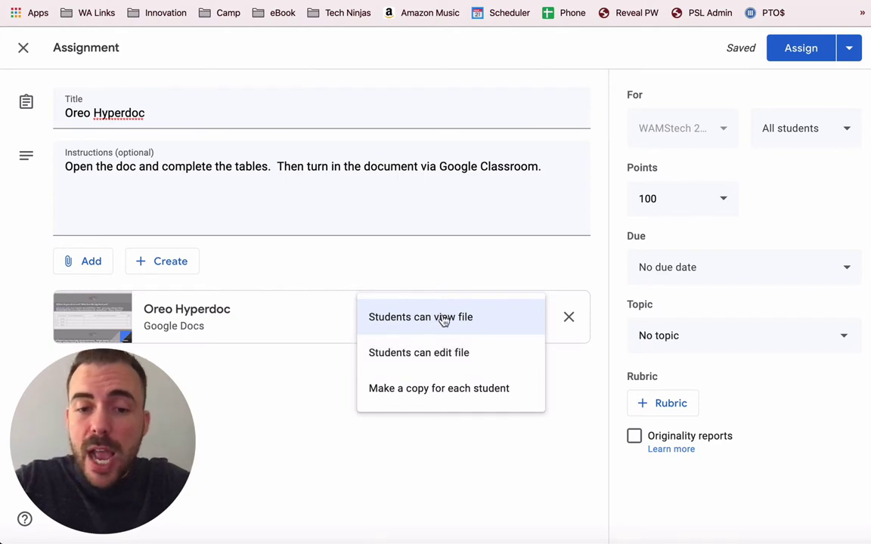
{"action": "left_click", "coordinate": [446, 390]}
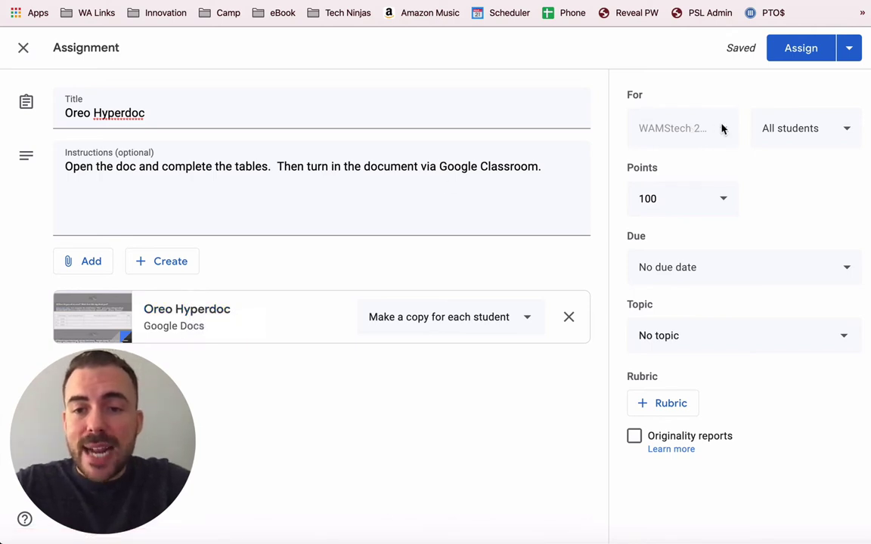
Leave all students selected and make the assignment worth 10 points
{"action": "left_click", "coordinate": [851, 137]}
{"action": "left_click", "coordinate": [667, 167]}
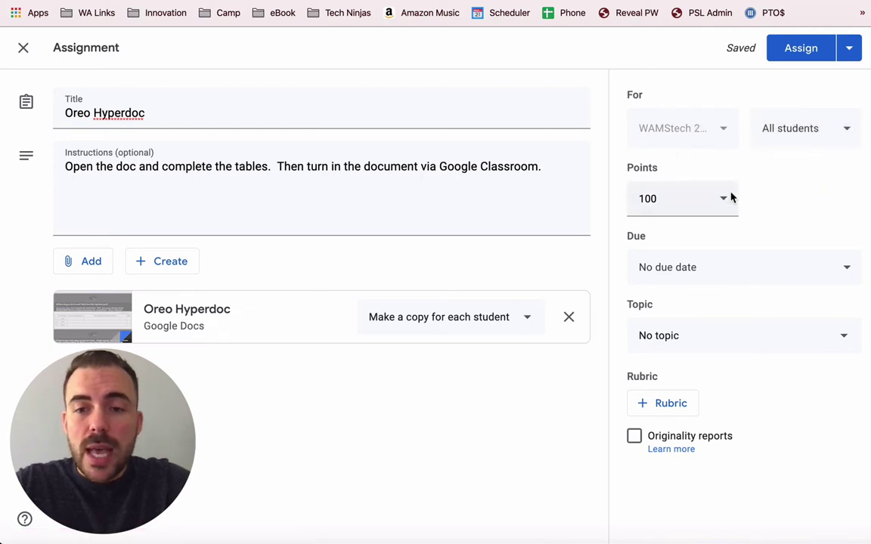
{"action": "left_click", "coordinate": [649, 198]}
{"action": "key", "text": "BackSpace"}
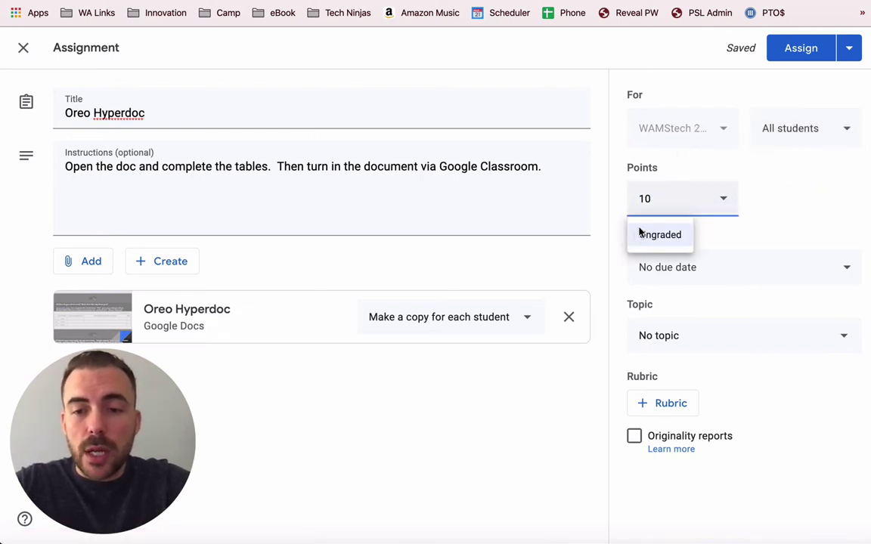
Set the assignment due Fri, Mar 27 at 11:59 PM
{"action": "left_click", "coordinate": [787, 266]}
{"action": "left_click", "coordinate": [727, 327]}
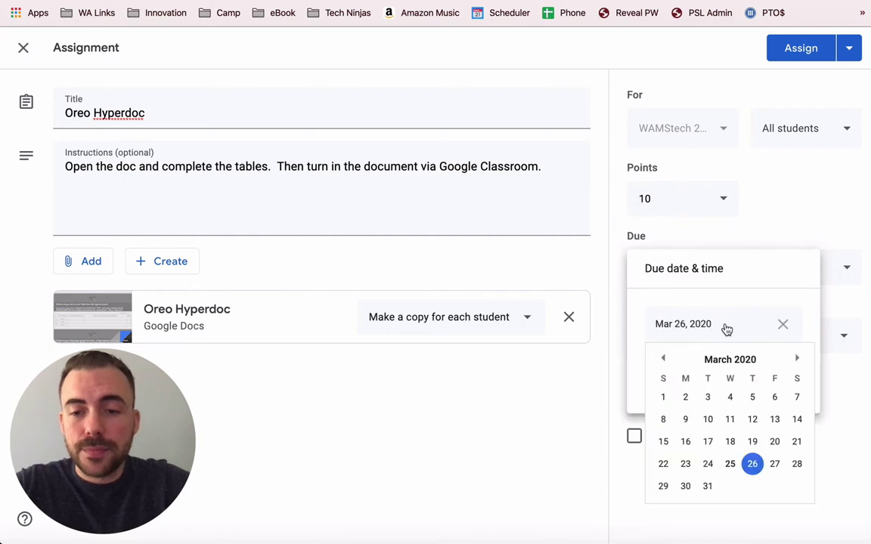
{"action": "left_click", "coordinate": [771, 465]}
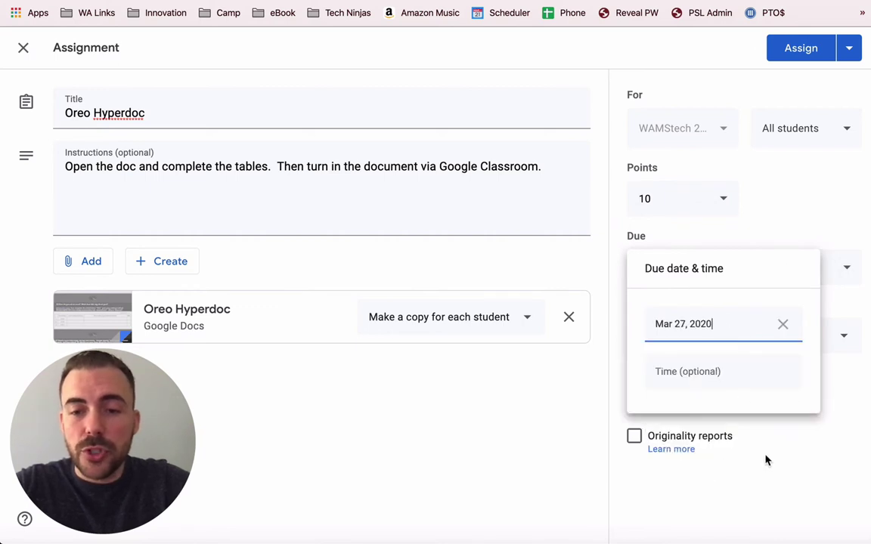
{"action": "left_click", "coordinate": [713, 371]}
{"action": "left_click", "coordinate": [669, 512]}
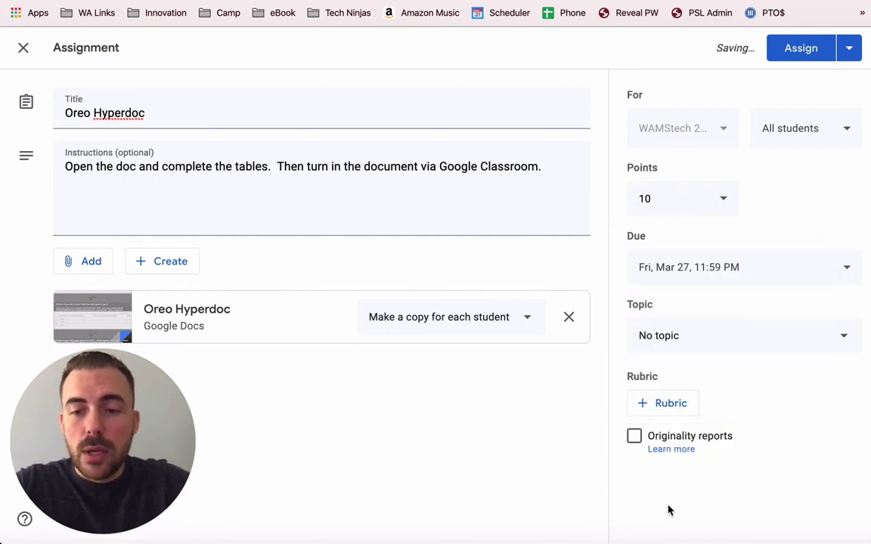
Create a new topic named 'Assignments' for the assignment
{"action": "left_click", "coordinate": [672, 344]}
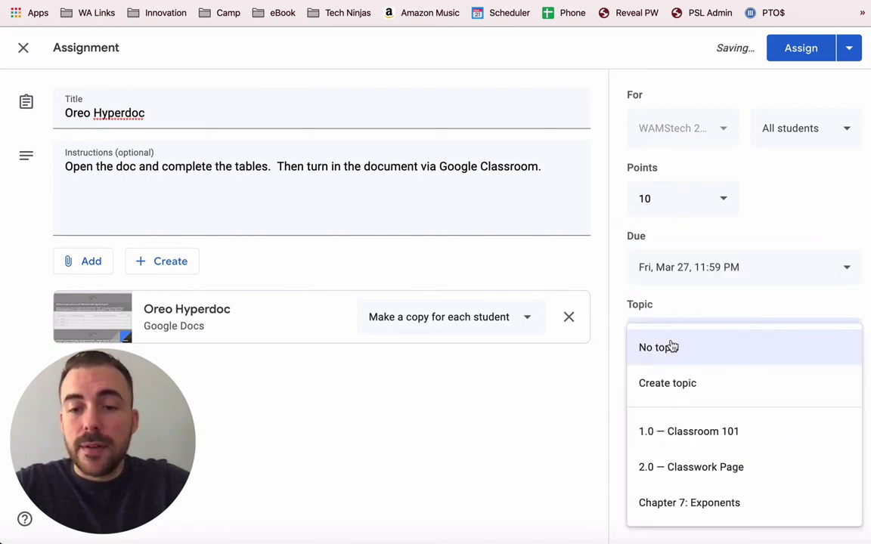
{"action": "left_click", "coordinate": [668, 381]}
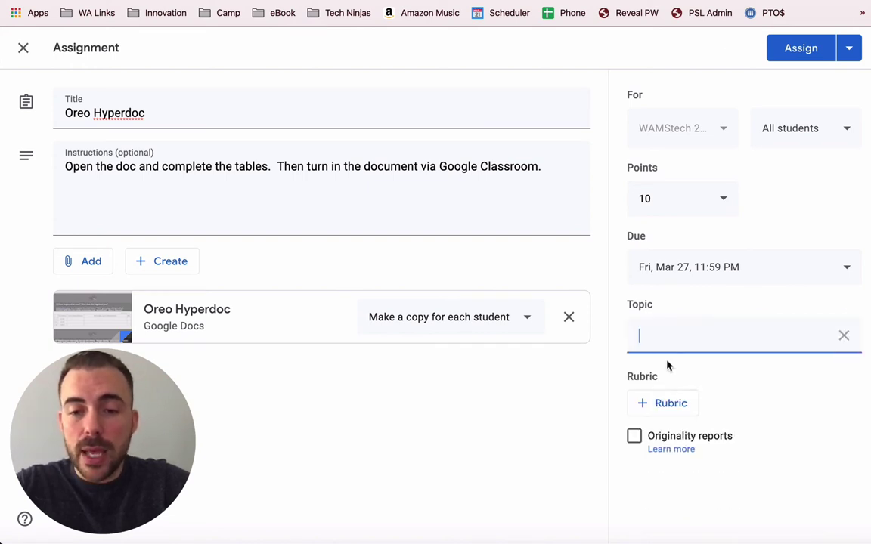
{"action": "type", "text": "Assignments"}
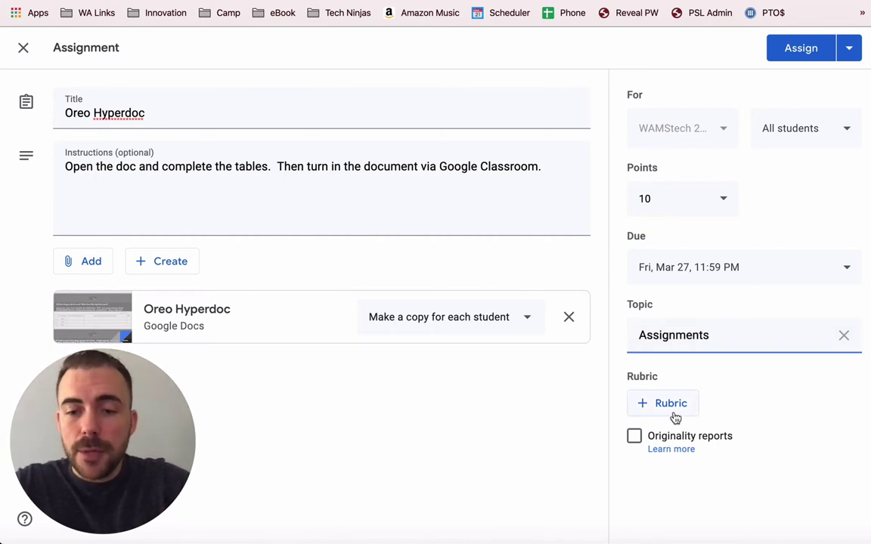
Leave originality reports off and assign Oreo Hyperdoc to all students now
{"action": "left_click", "coordinate": [634, 438]}
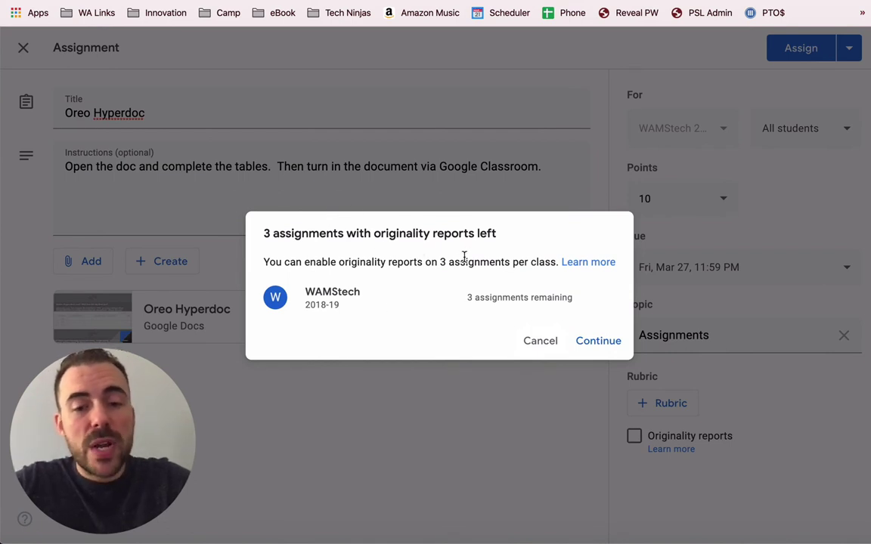
{"action": "left_click", "coordinate": [539, 342]}
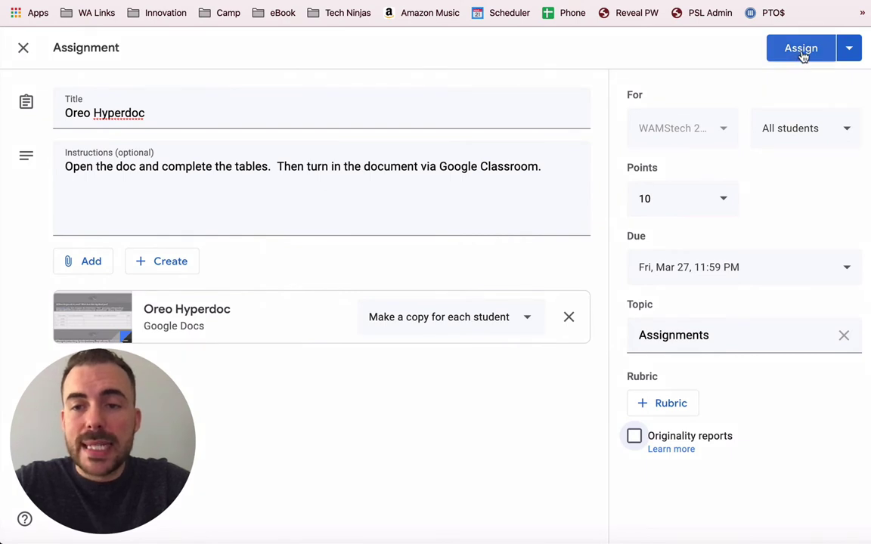
{"action": "left_click", "coordinate": [851, 48]}
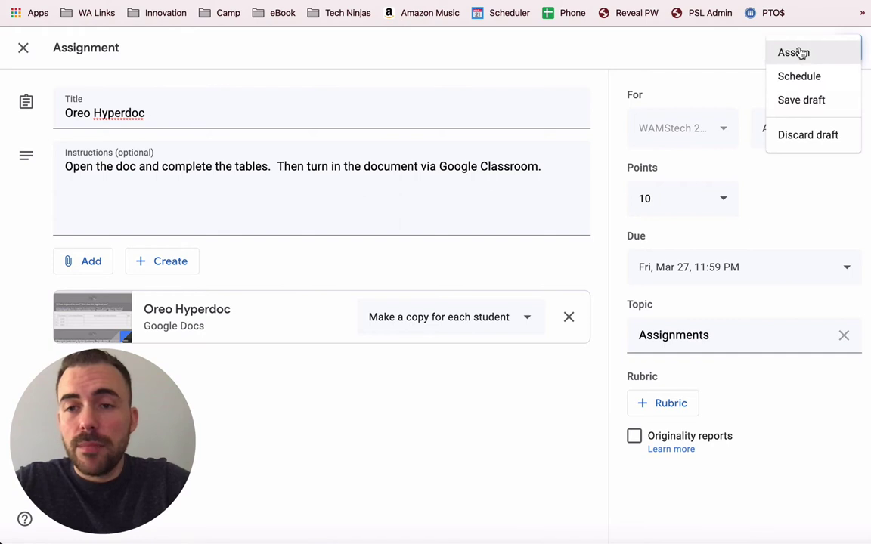
{"action": "left_click", "coordinate": [800, 53]}
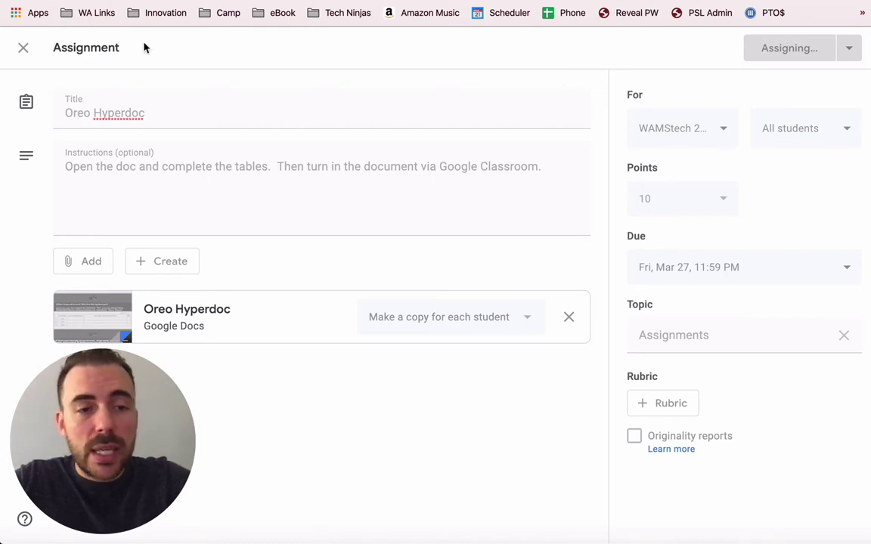
Check the Assignments topic on the Classwork page, then return to the class Stream
{"action": "scroll", "coordinate": [327, 307], "scroll_direction": "down", "scroll_amount": 5}
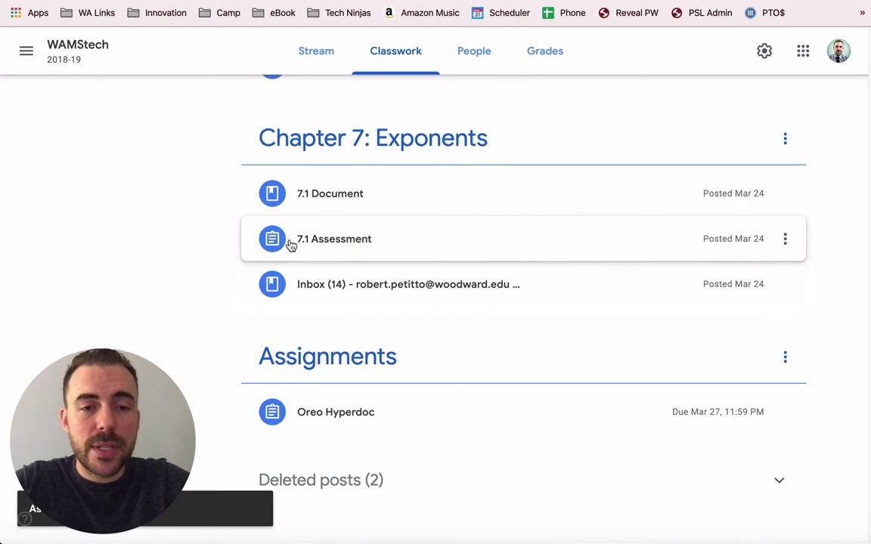
{"action": "scroll", "coordinate": [292, 245], "scroll_direction": "up", "scroll_amount": 10}
{"action": "left_click", "coordinate": [316, 53]}
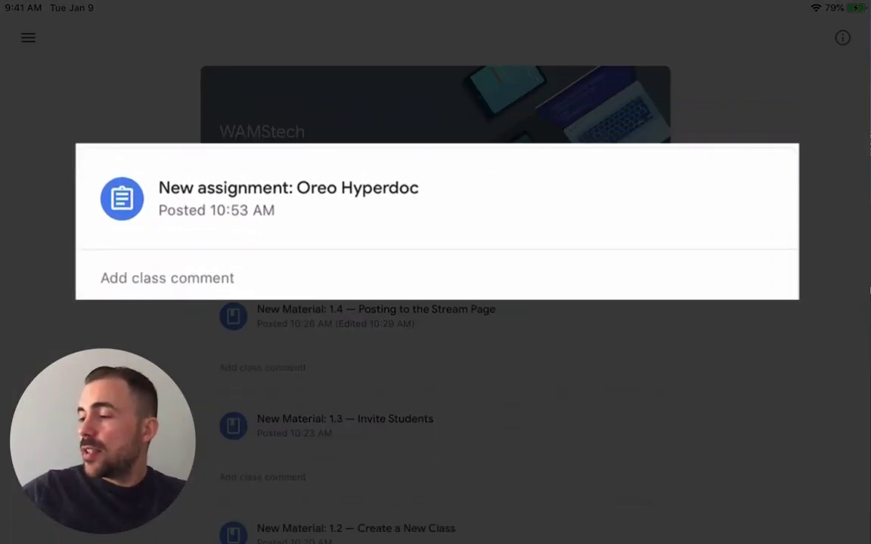
On the student's iPad, open the Oreo Hyperdoc assignment and its attached personal doc copy
{"action": "left_click", "coordinate": [288, 198]}
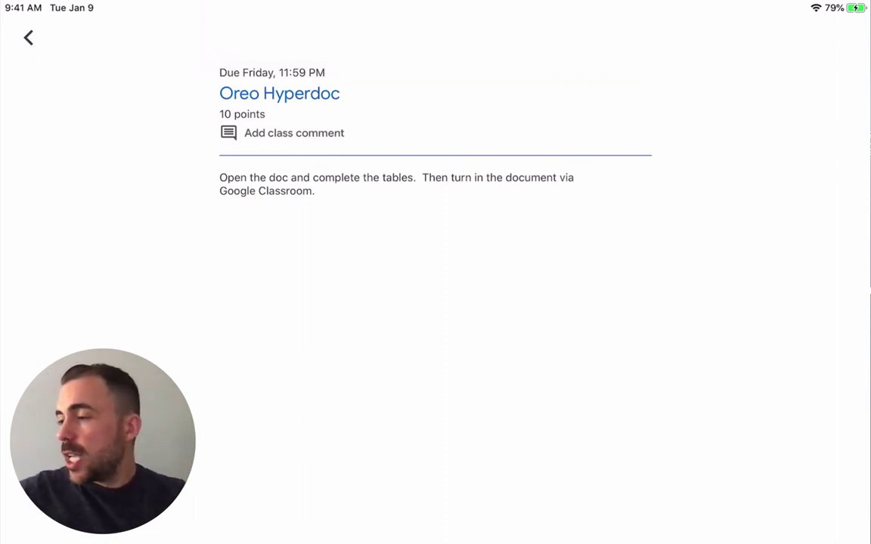
{"action": "scroll", "coordinate": [435, 227], "scroll_direction": "down", "scroll_amount": 2}
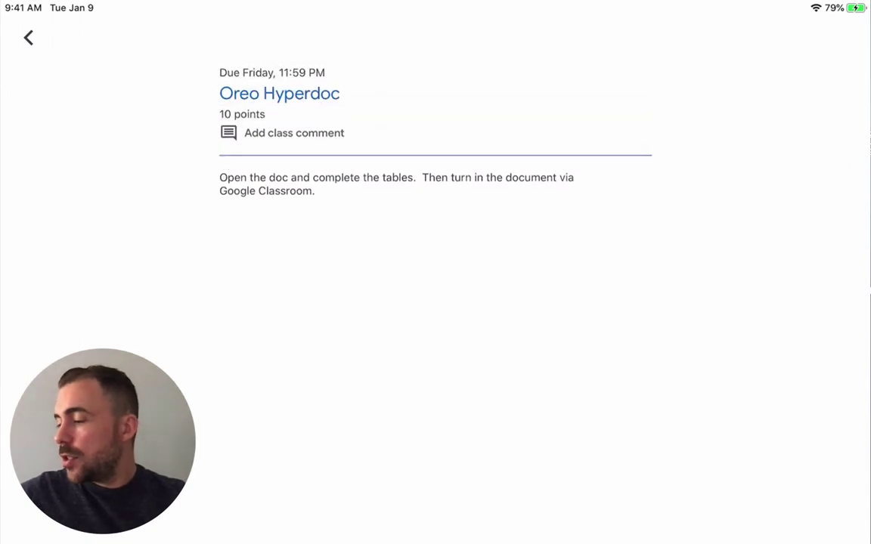
{"action": "scroll", "coordinate": [435, 303], "scroll_direction": "down", "scroll_amount": 3}
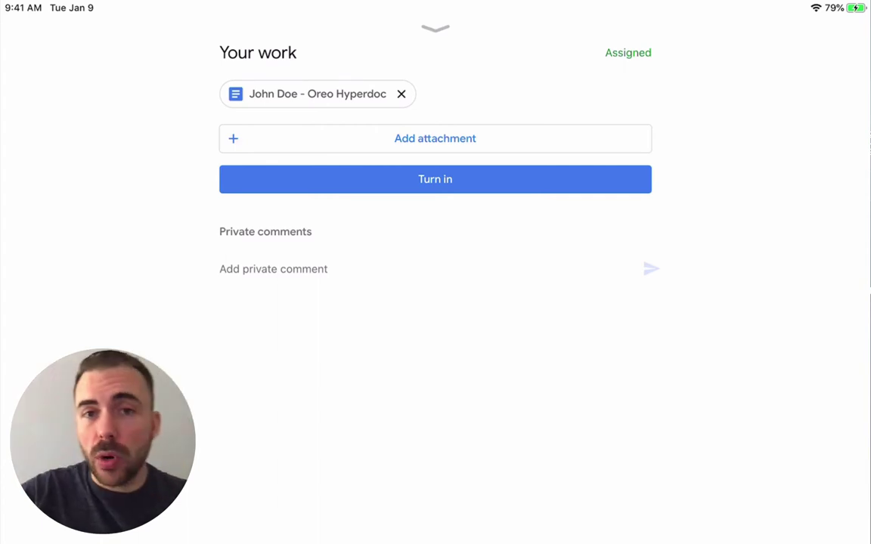
{"action": "left_click", "coordinate": [435, 139]}
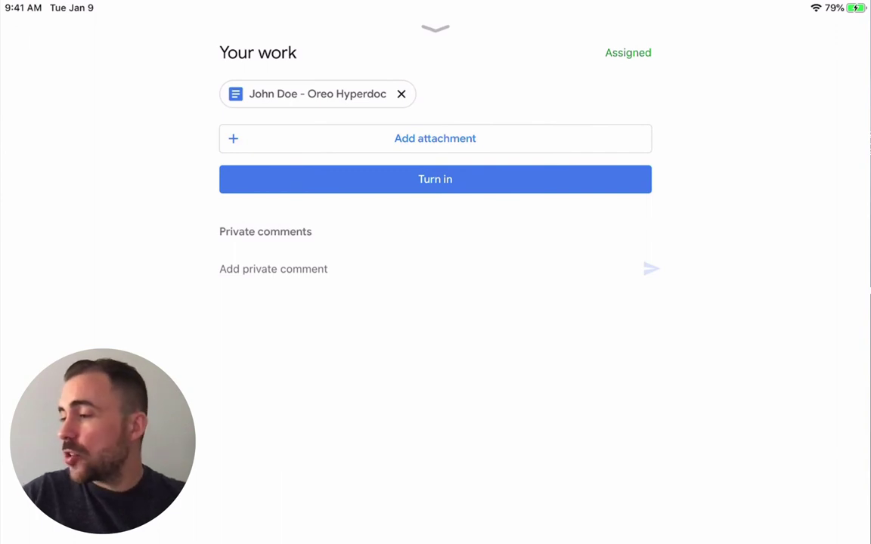
{"action": "left_click", "coordinate": [318, 94]}
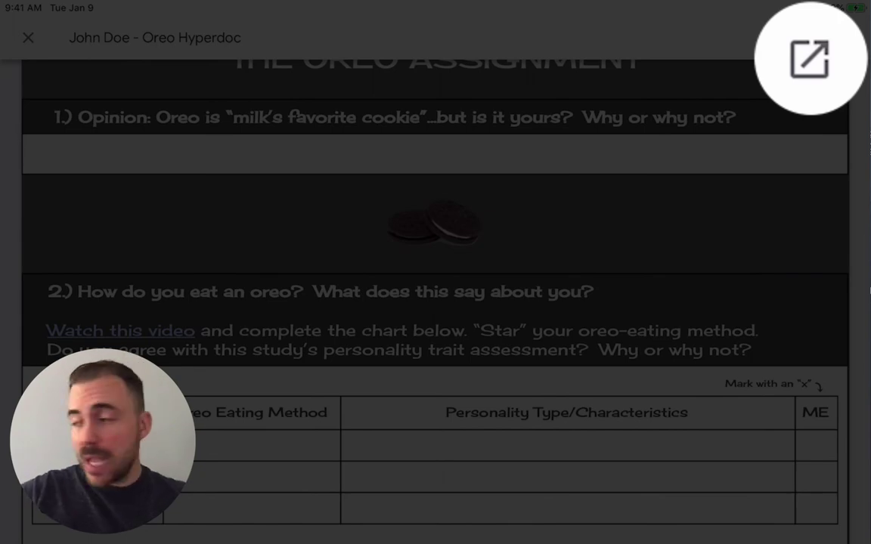
Open the copy in Google Docs and type a sample answer into question 1's cell
{"action": "left_click", "coordinate": [810, 58]}
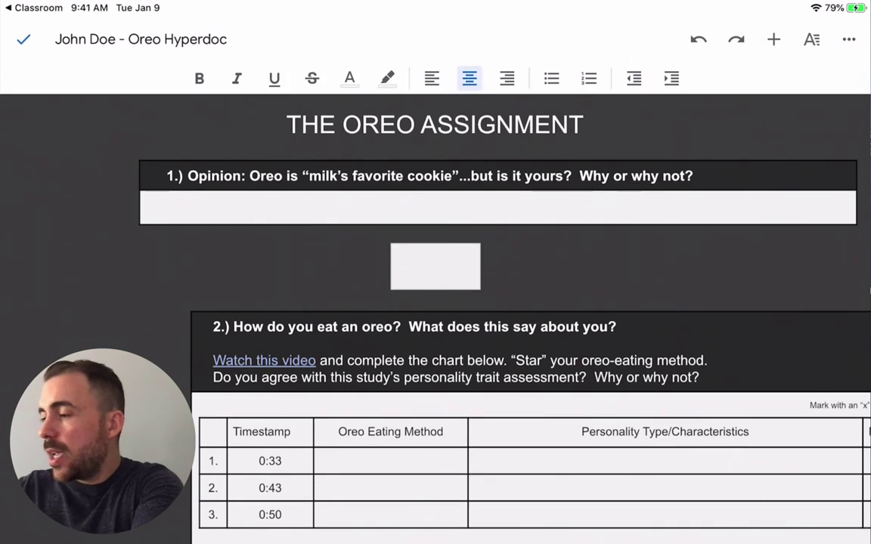
{"action": "left_click", "coordinate": [497, 207]}
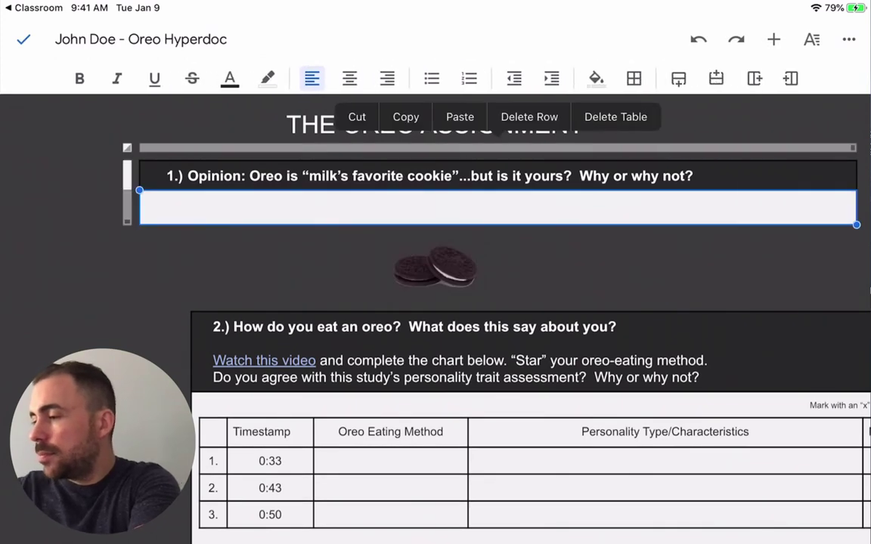
{"action": "left_click", "coordinate": [148, 207]}
{"action": "type", "text": "klamath lkaslf ;dasf"}
Fill the first Oreo Eating Method row with sample text, finish editing, and return to Classroom
{"action": "left_click", "coordinate": [390, 460]}
{"action": "left_click", "coordinate": [390, 461]}
{"action": "type", "text": "aoisfoaisj f"}
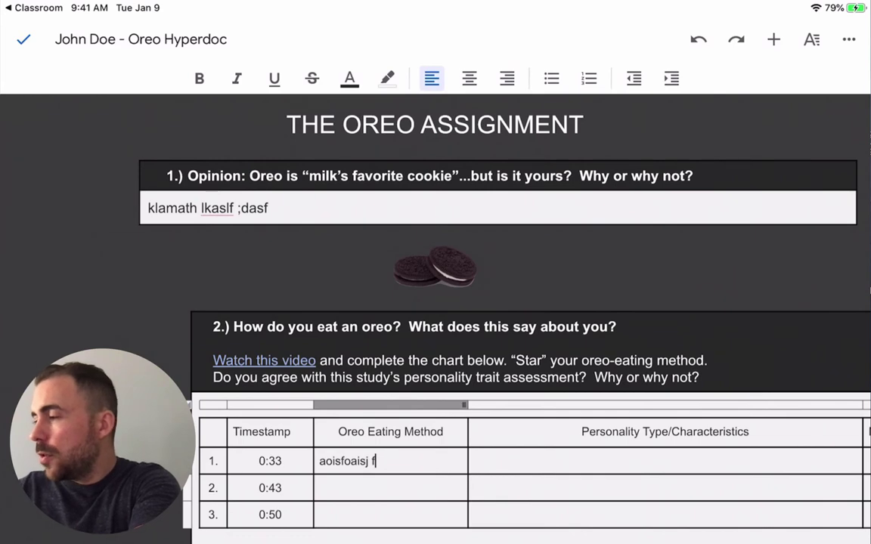
{"action": "left_click", "coordinate": [23, 39]}
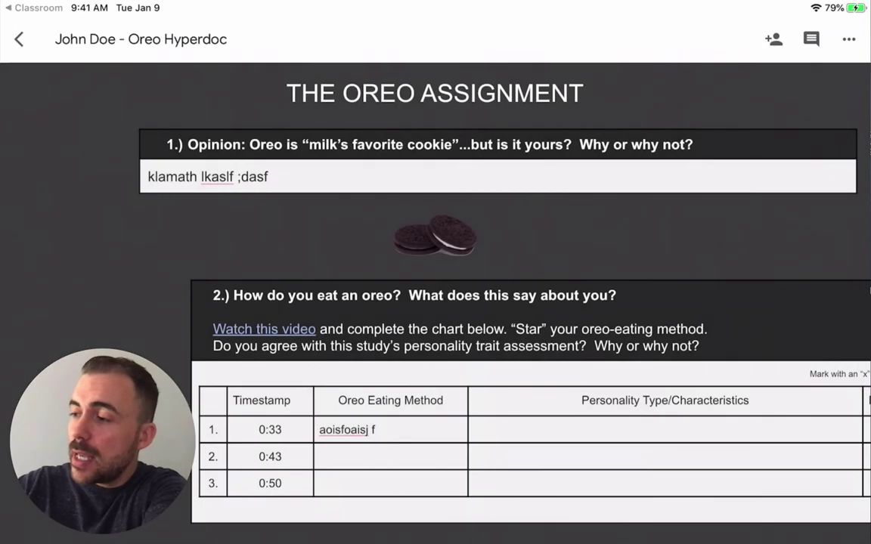
{"action": "left_click", "coordinate": [31, 8]}
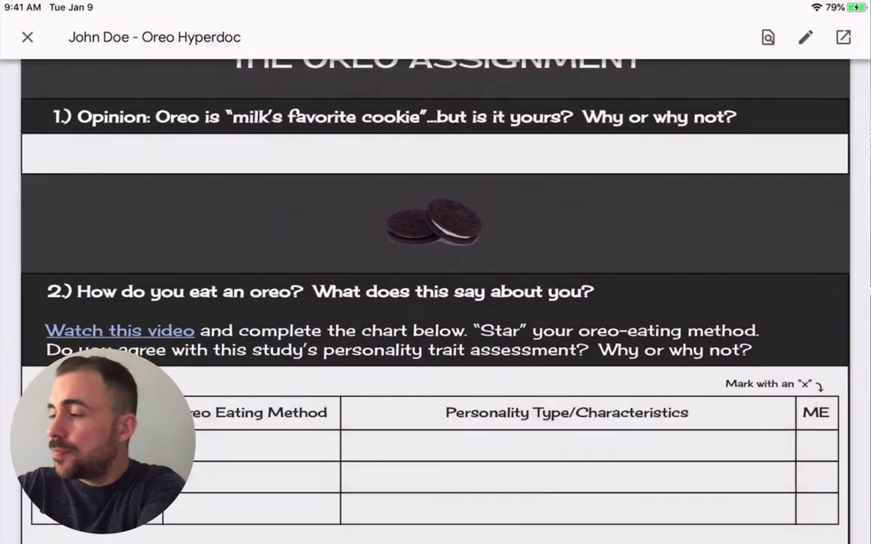
Close the doc viewer and turn in the Oreo Hyperdoc, confirming the dialog
{"action": "left_click", "coordinate": [28, 37]}
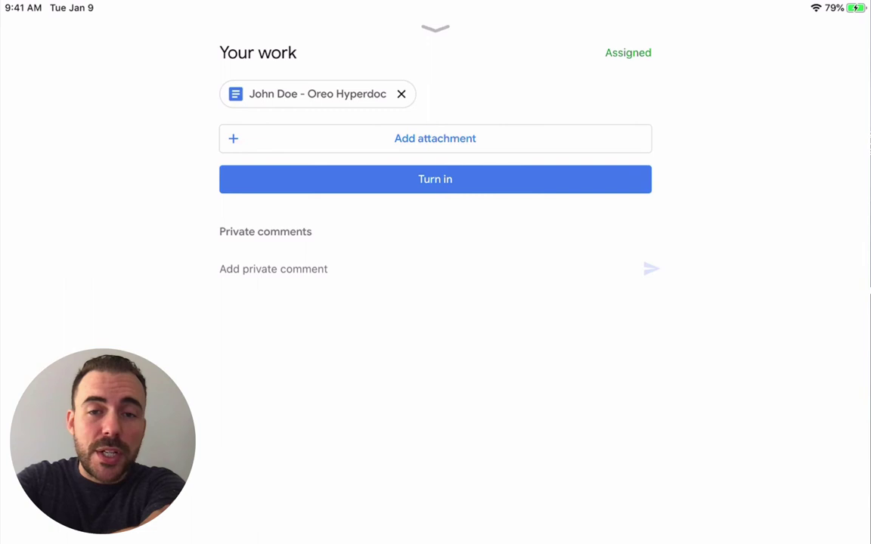
{"action": "left_click", "coordinate": [434, 179]}
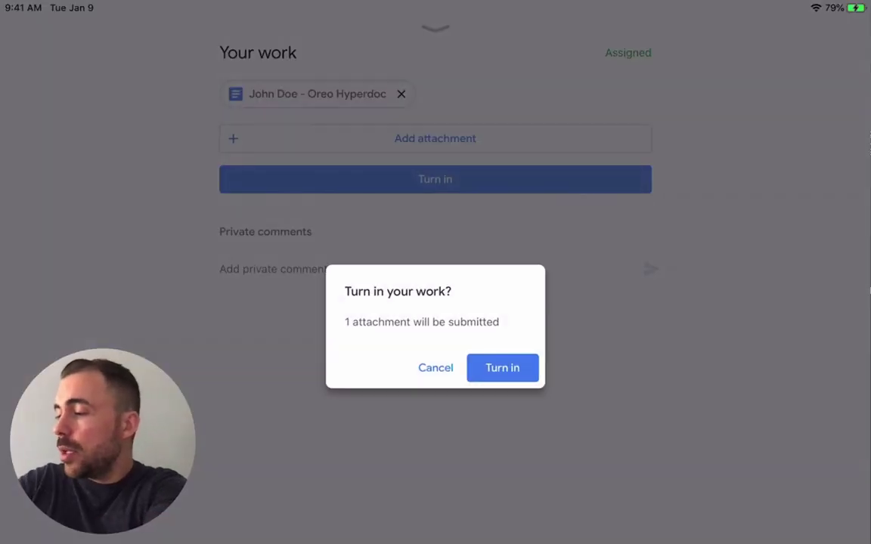
{"action": "left_click", "coordinate": [436, 367]}
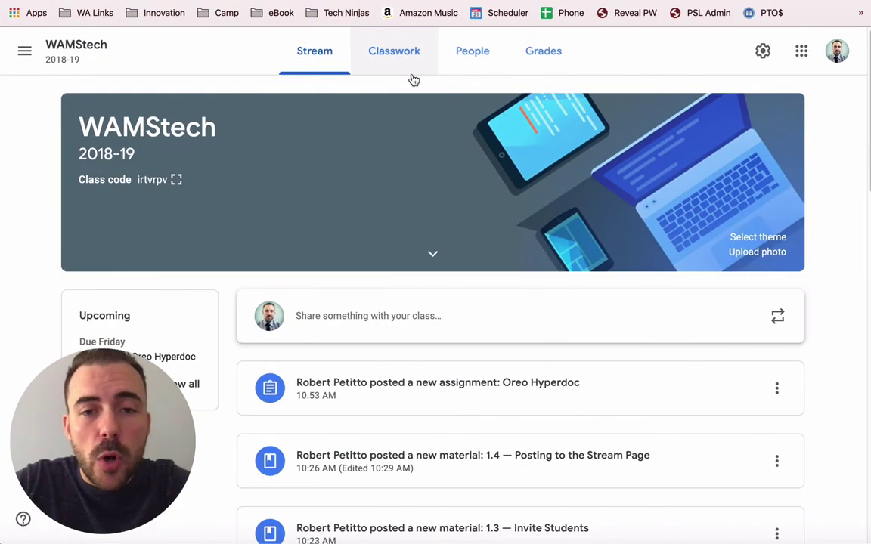
From Classwork, open the Oreo Hyperdoc assignment's '1 Turned in' list and the student's document
{"action": "left_click", "coordinate": [399, 66]}
{"action": "scroll", "coordinate": [432, 331], "scroll_direction": "down", "scroll_amount": 6}
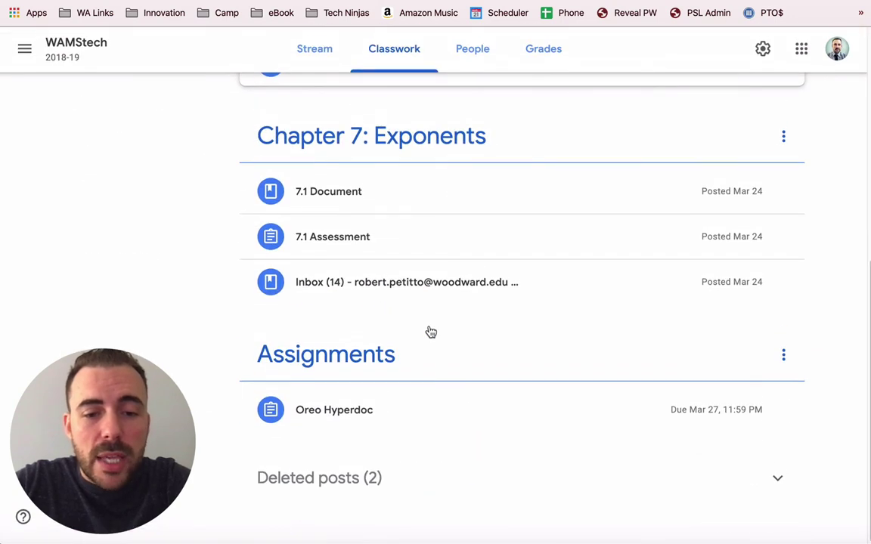
{"action": "left_click", "coordinate": [322, 418]}
{"action": "scroll", "coordinate": [323, 419], "scroll_direction": "down", "scroll_amount": 5}
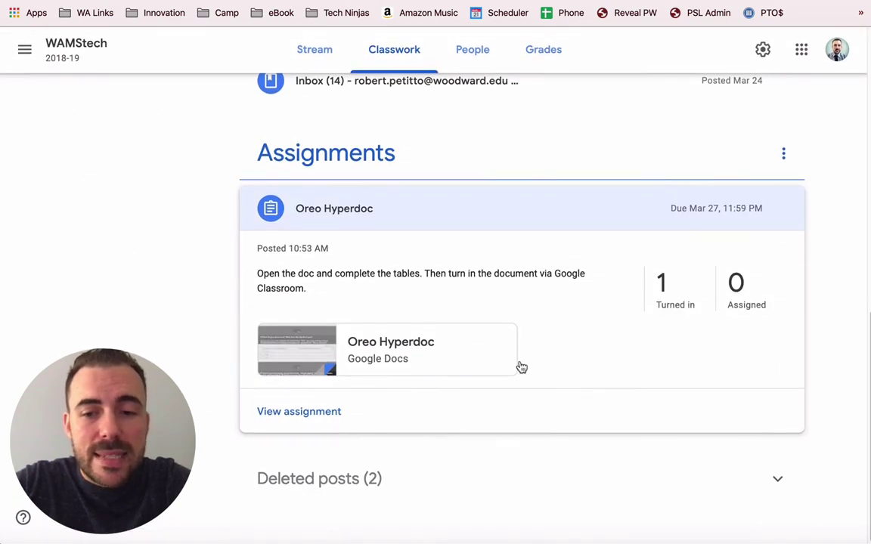
{"action": "left_click", "coordinate": [663, 283]}
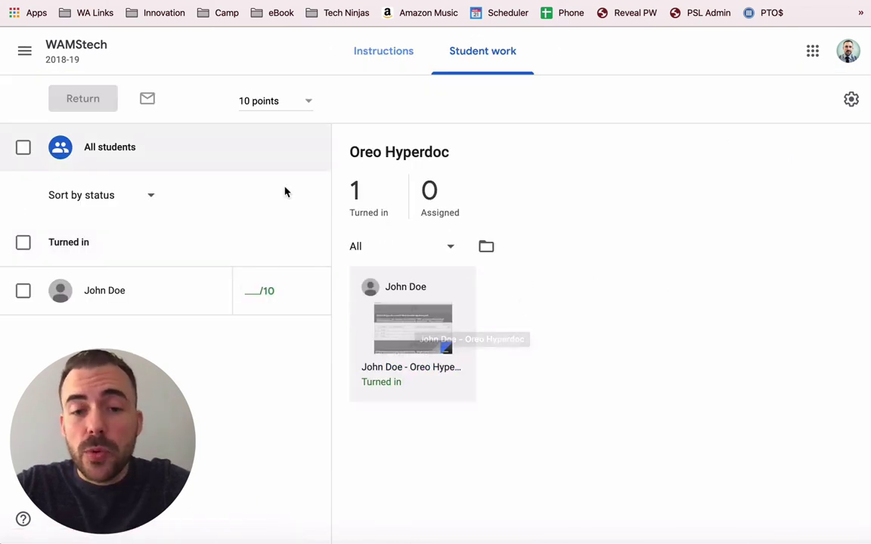
{"action": "left_click", "coordinate": [402, 330]}
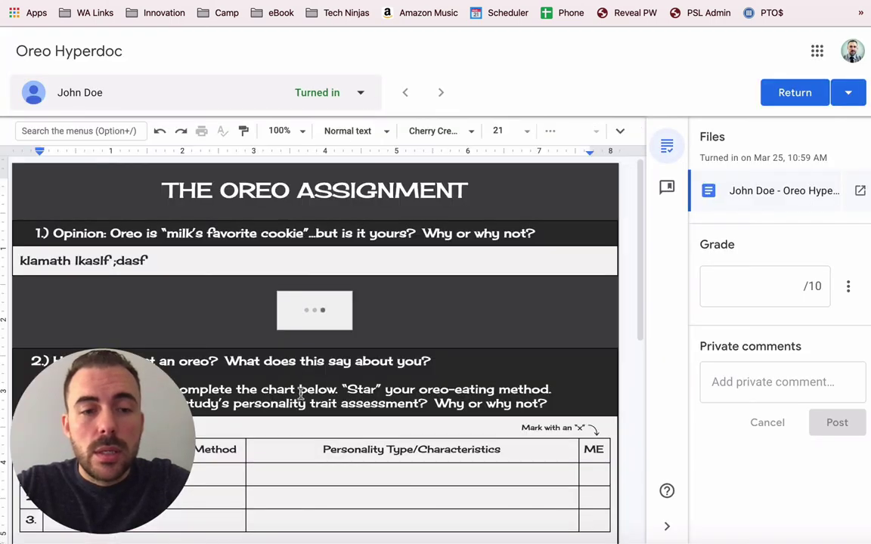
Review the submission and give it a grade of 10 out of 10
{"action": "scroll", "coordinate": [300, 391], "scroll_direction": "down", "scroll_amount": 2}
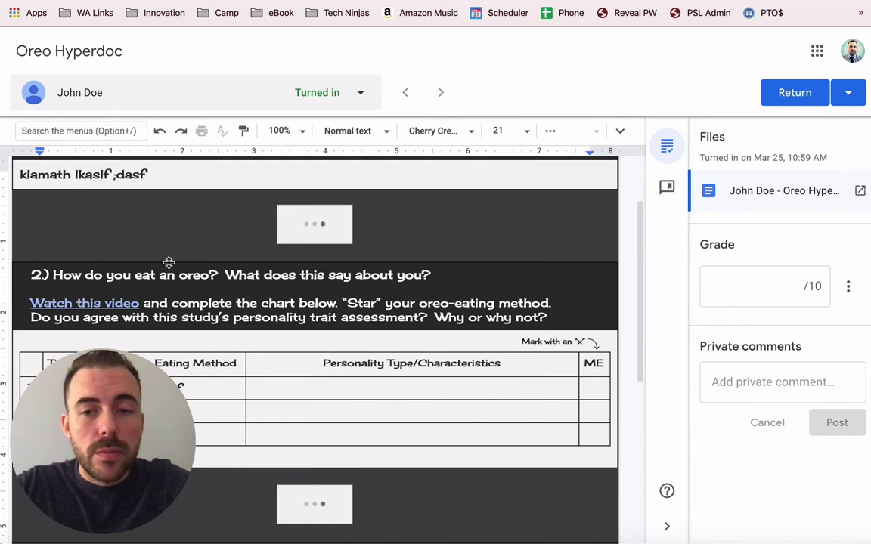
{"action": "scroll", "coordinate": [361, 399], "scroll_direction": "down", "scroll_amount": 5}
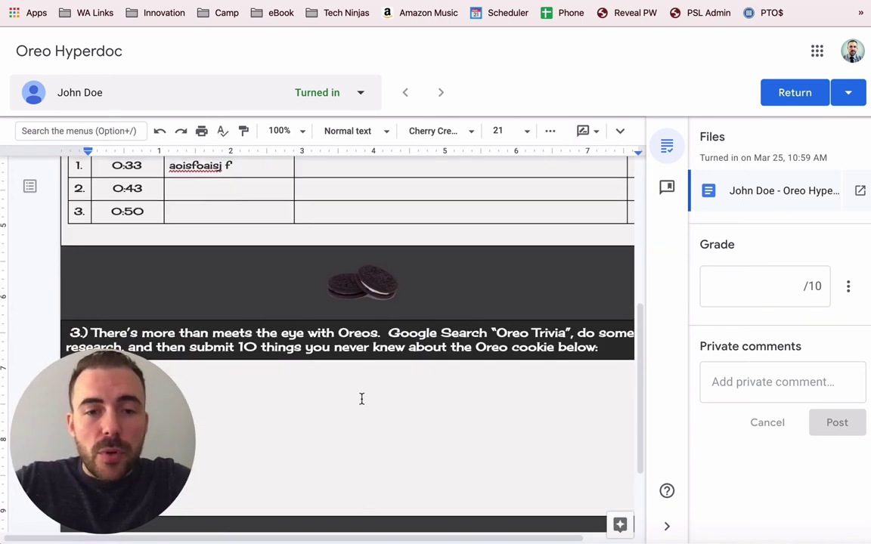
{"action": "scroll", "coordinate": [362, 398], "scroll_direction": "up", "scroll_amount": 7}
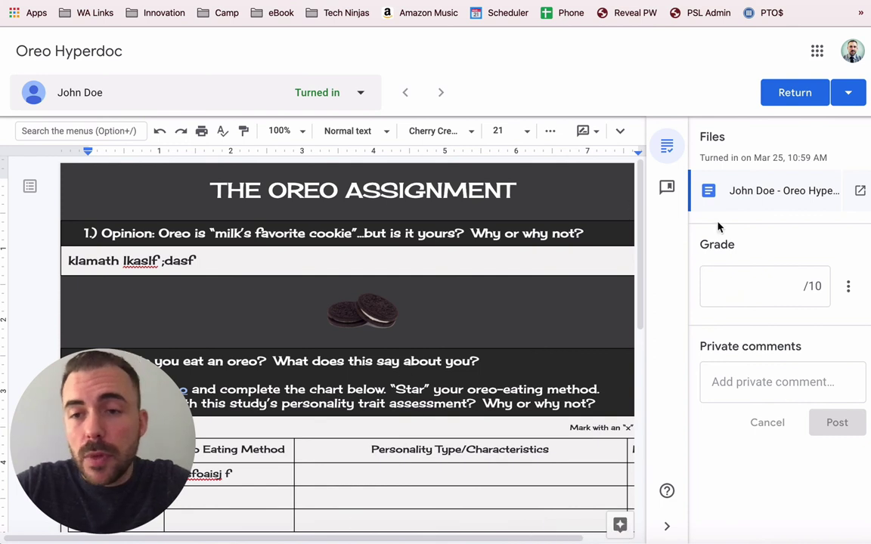
{"action": "left_click", "coordinate": [848, 93]}
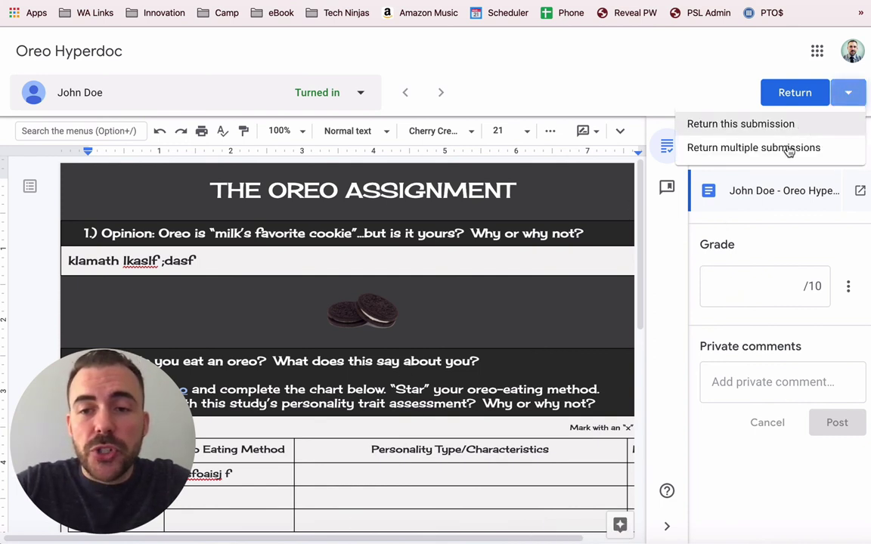
{"action": "left_click", "coordinate": [801, 112]}
{"action": "left_click", "coordinate": [756, 292]}
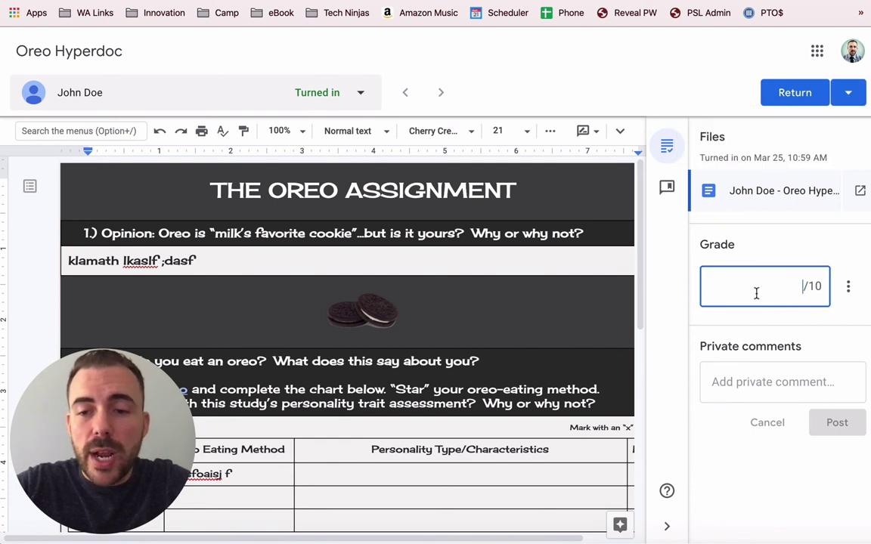
{"action": "type", "text": "10"}
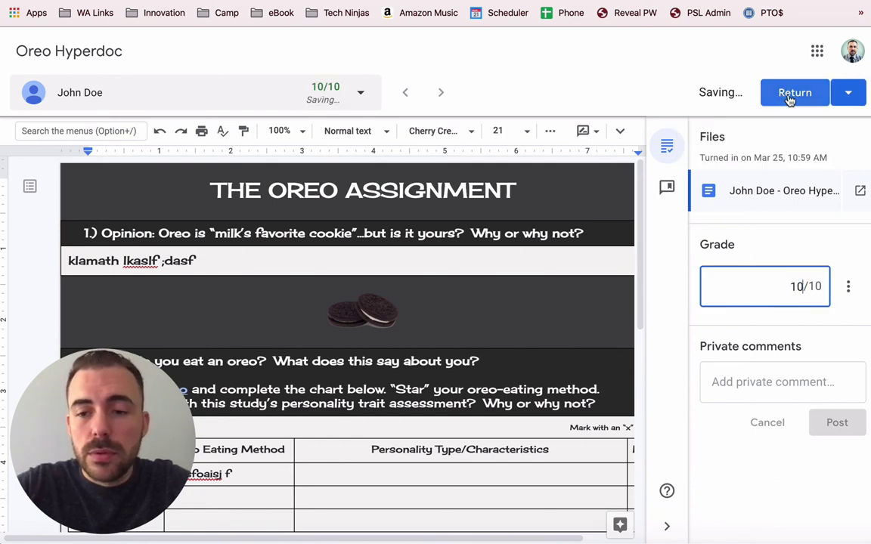
Post the private comment 'Nice job!' and return the graded work to the student
{"action": "left_click", "coordinate": [745, 378]}
{"action": "type", "text": "Nice job!"}
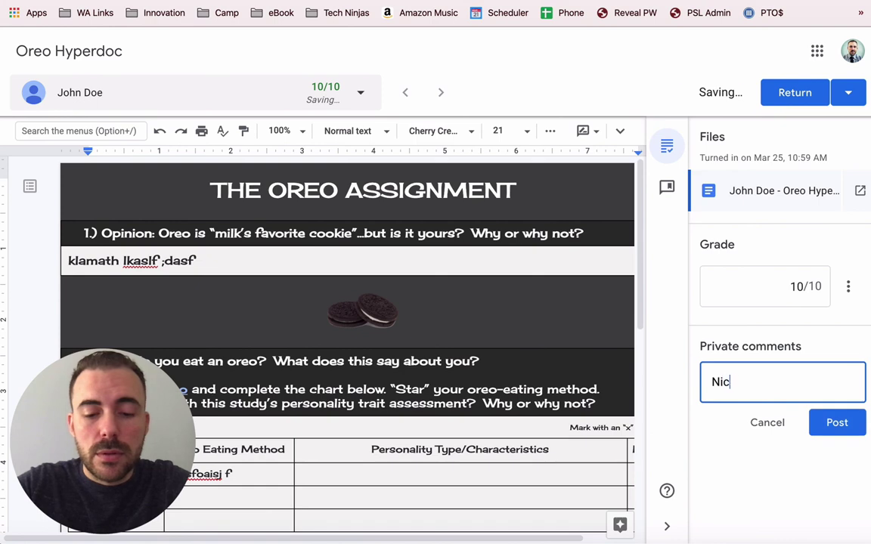
{"action": "left_click", "coordinate": [846, 433]}
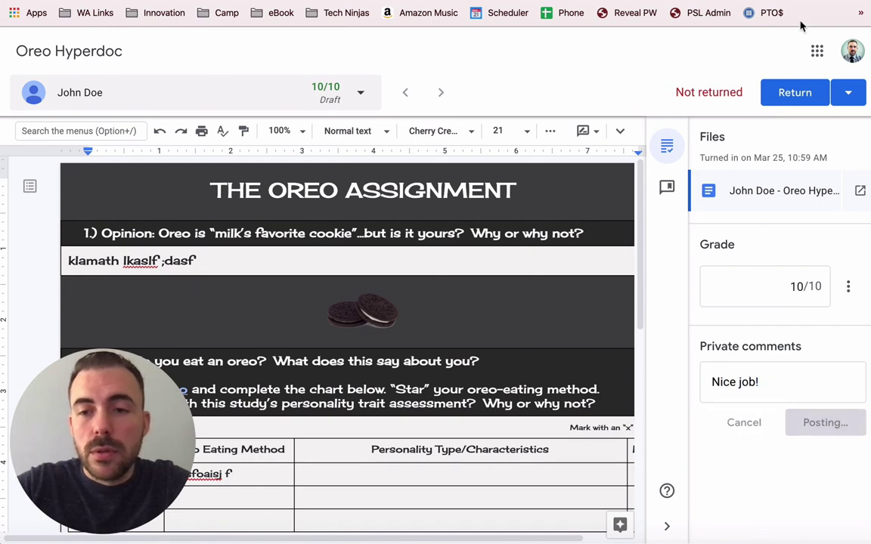
{"action": "left_click", "coordinate": [795, 92]}
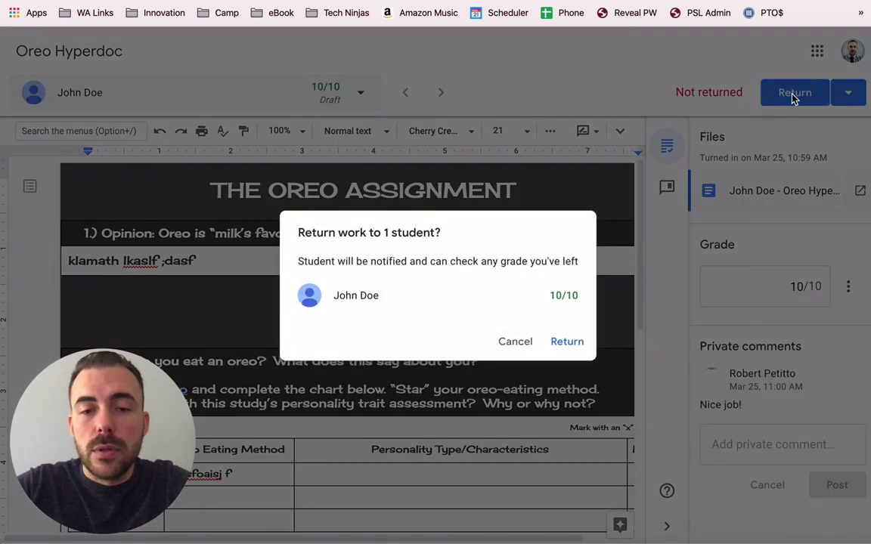
{"action": "left_click", "coordinate": [565, 345]}
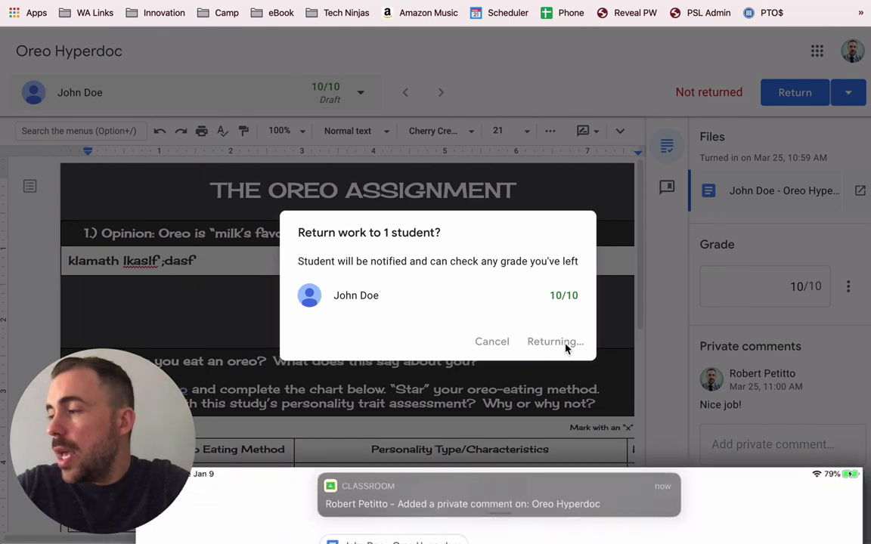